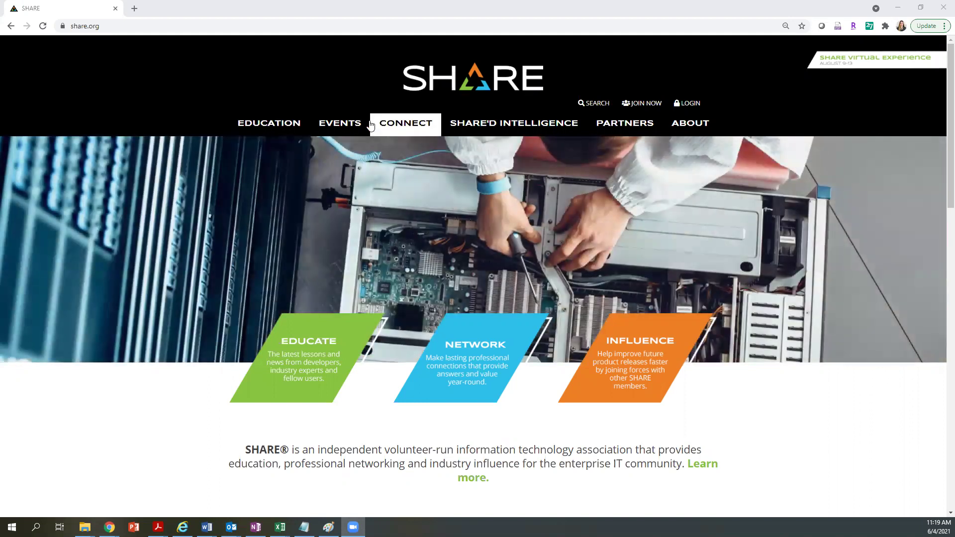
Open the SHARE Virtual Experience registration page from the EVENTS menu.
{"action": "mouse_move", "coordinate": [343, 130]}
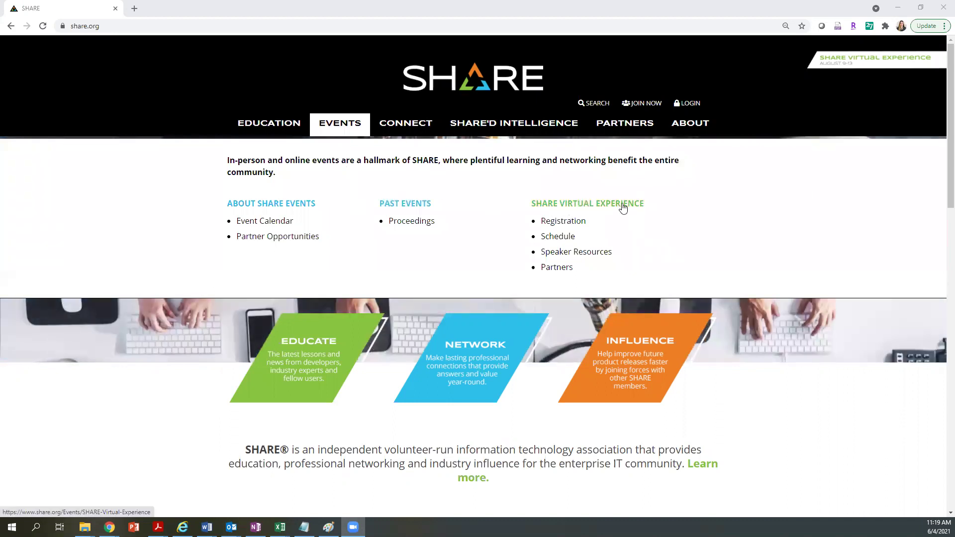
{"action": "left_click", "coordinate": [572, 224]}
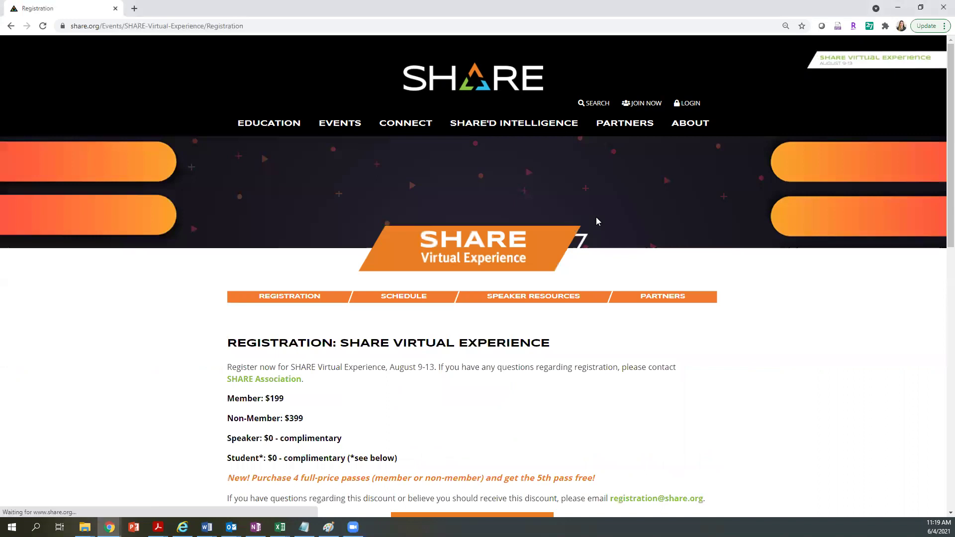
Proceed from the Member $199 / Non-Member $399 pricing to registration, reaching the my.share.org login.
{"action": "scroll", "coordinate": [940, 195], "scroll_direction": "down", "scroll_amount": 2}
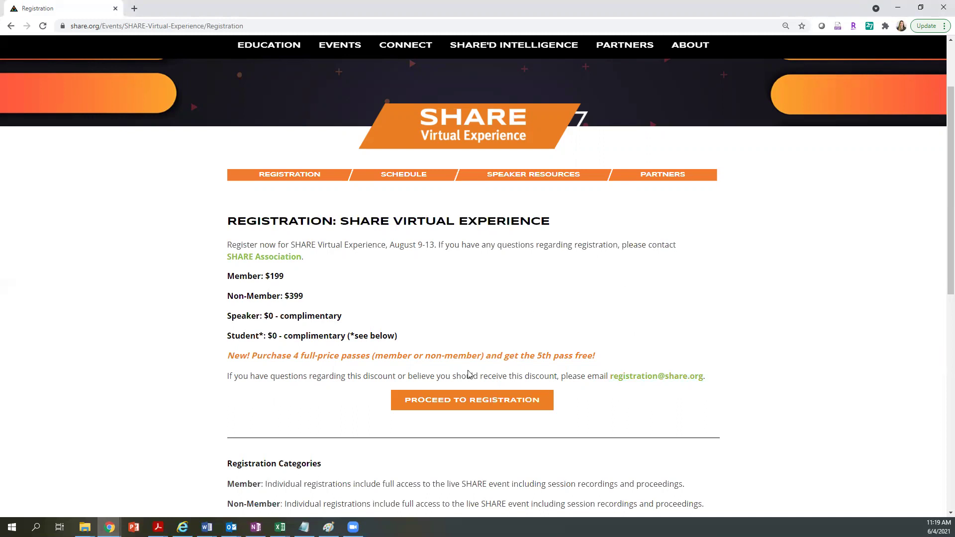
{"action": "left_click", "coordinate": [418, 402]}
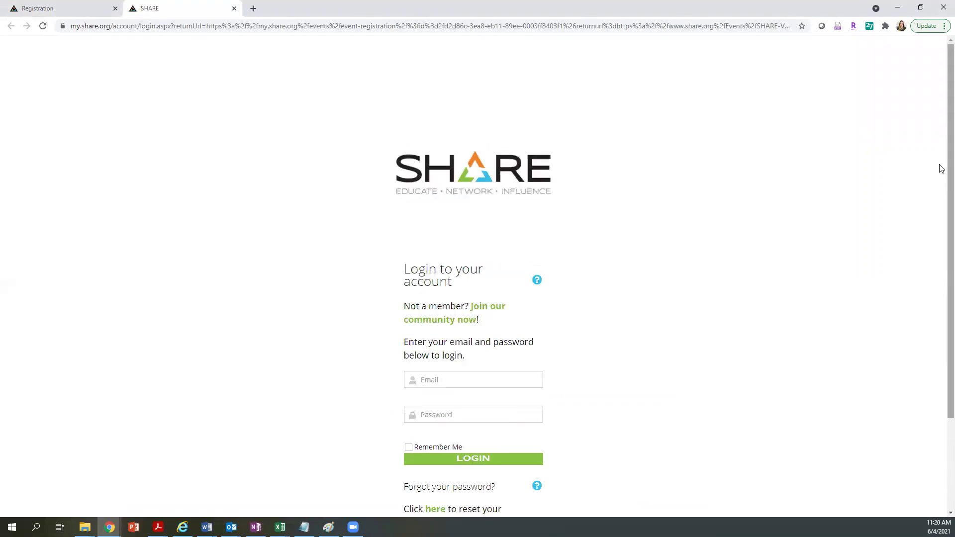
Log in with the member account's e-mail address and password.
{"action": "scroll", "coordinate": [941, 171], "scroll_direction": "down", "scroll_amount": 2}
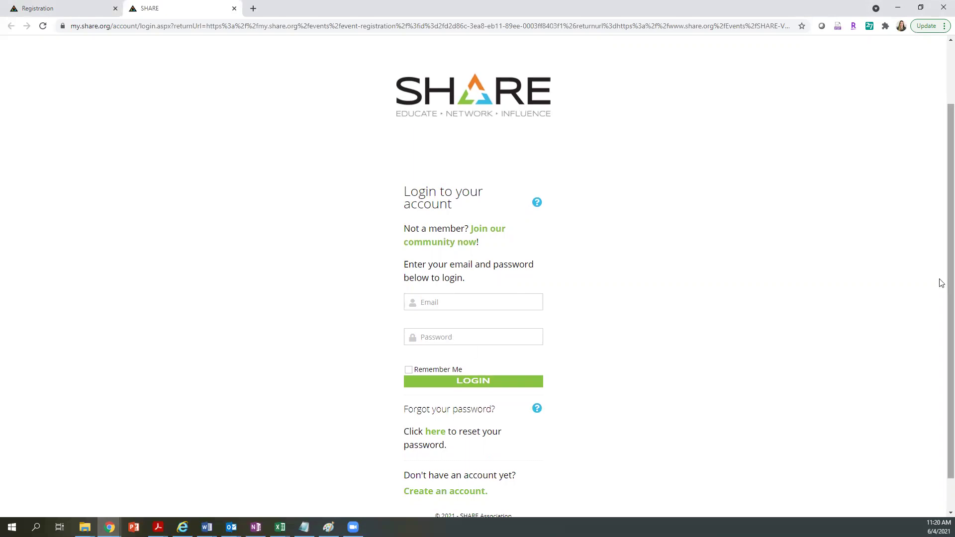
{"action": "scroll", "coordinate": [938, 299], "scroll_direction": "down", "scroll_amount": 1}
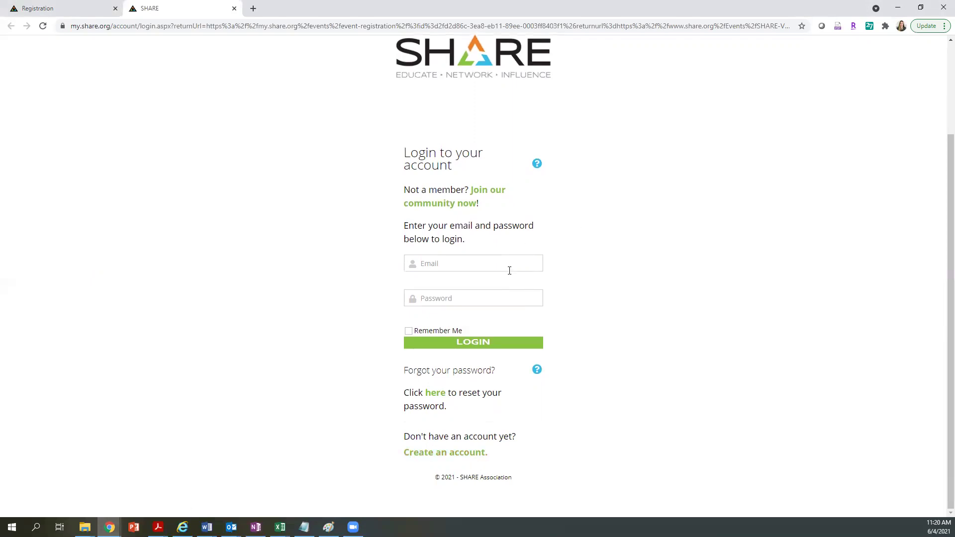
{"action": "left_click", "coordinate": [437, 263]}
{"action": "left_click", "coordinate": [441, 297]}
{"action": "key", "text": "ctrl+v"}
{"action": "left_click", "coordinate": [447, 343]}
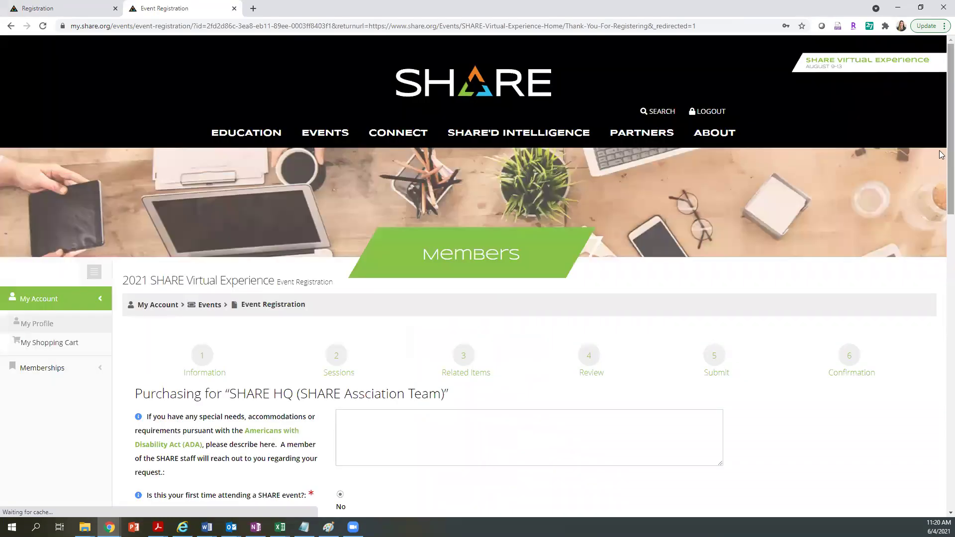
Choose Healthcare as the company industry and advance to the cart's Review & Submit step.
{"action": "scroll", "coordinate": [942, 140], "scroll_direction": "down", "scroll_amount": 5}
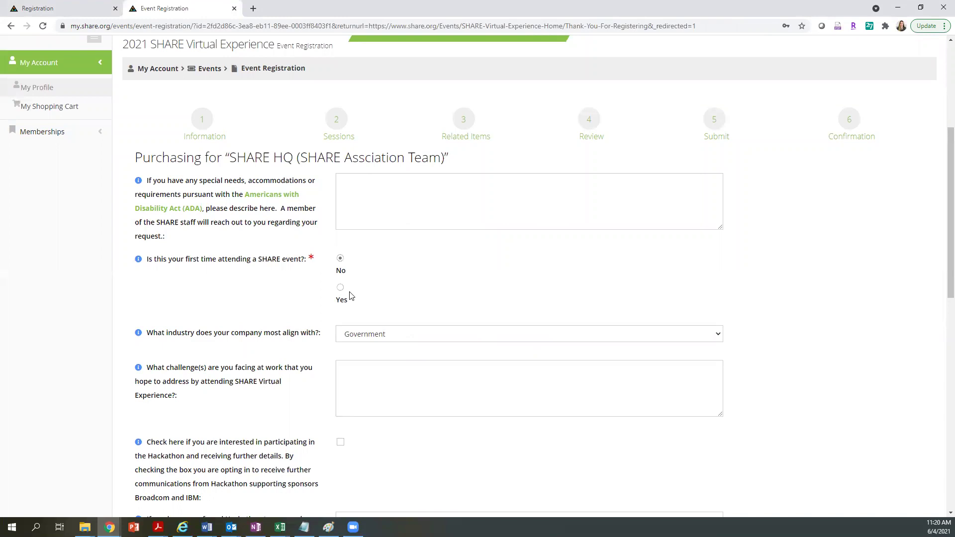
{"action": "scroll", "coordinate": [942, 168], "scroll_direction": "down", "scroll_amount": 2}
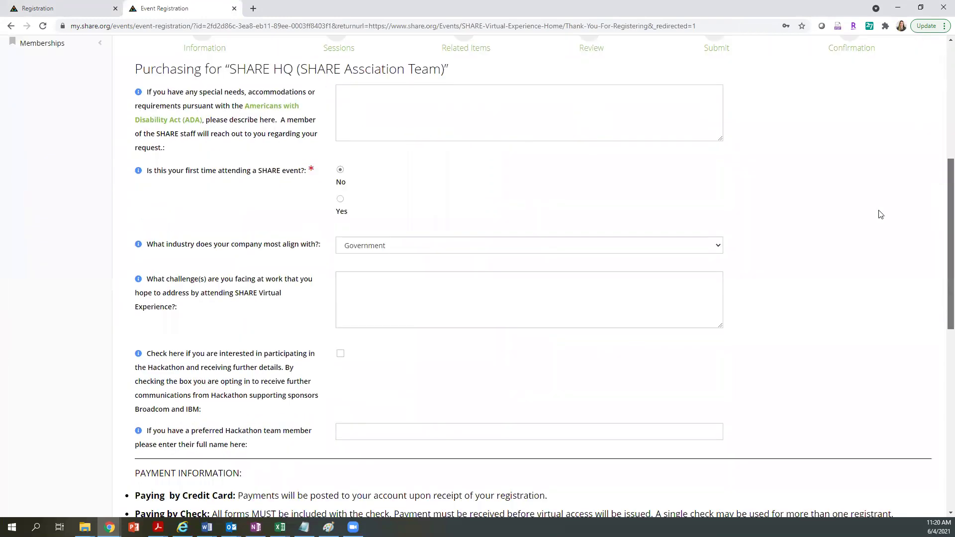
{"action": "scroll", "coordinate": [880, 215], "scroll_direction": "down", "scroll_amount": 1}
{"action": "left_click", "coordinate": [373, 193]}
{"action": "left_click", "coordinate": [358, 244]}
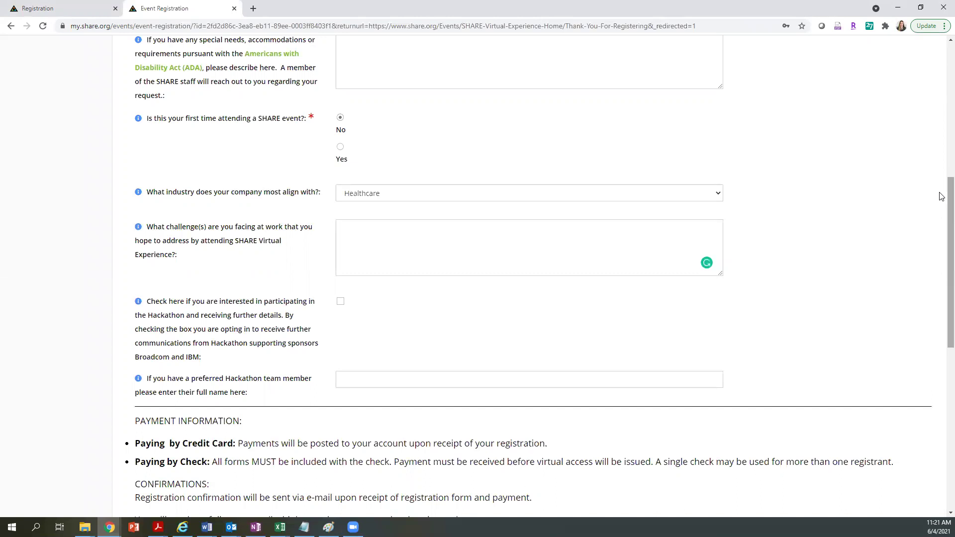
{"action": "scroll", "coordinate": [941, 202], "scroll_direction": "down", "scroll_amount": 1}
{"action": "scroll", "coordinate": [941, 202], "scroll_direction": "down", "scroll_amount": 4}
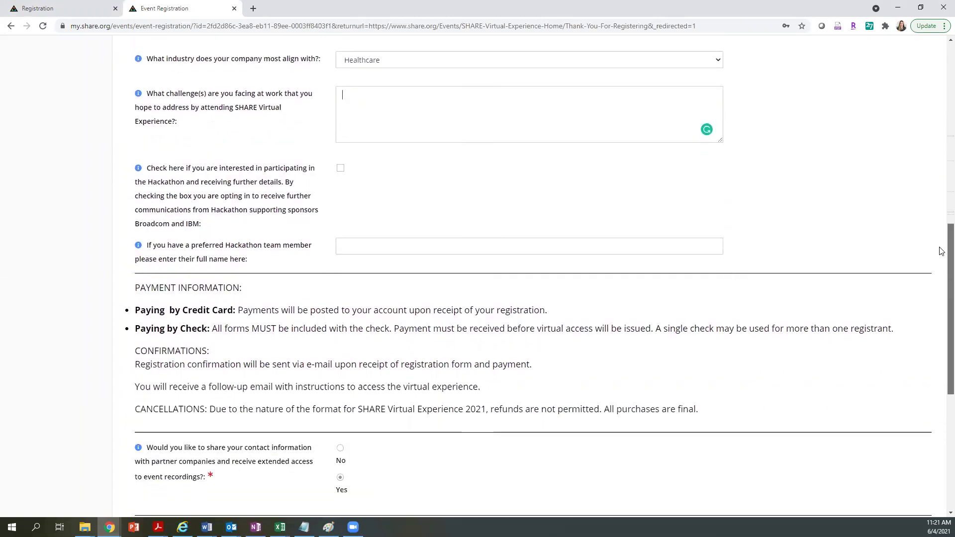
{"action": "scroll", "coordinate": [939, 275], "scroll_direction": "down", "scroll_amount": 1}
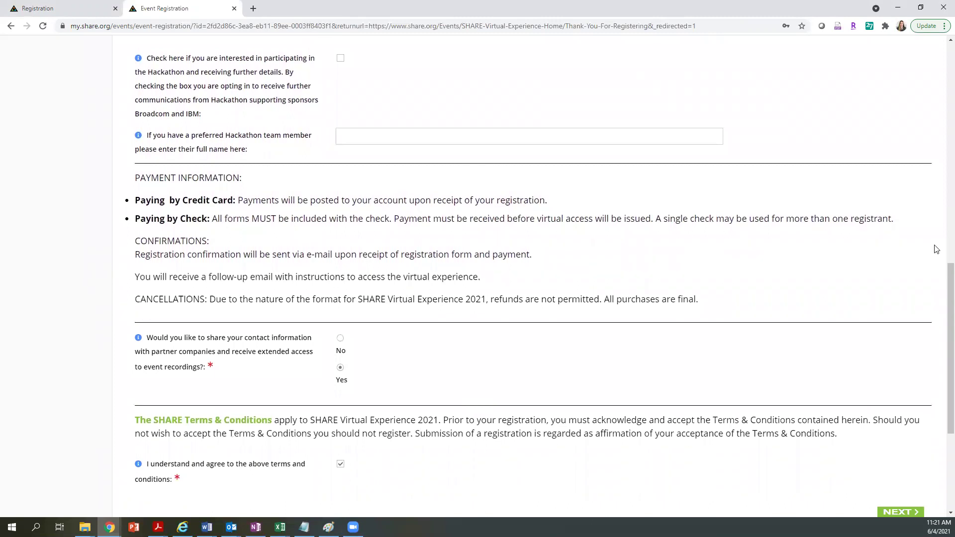
{"action": "scroll", "coordinate": [942, 269], "scroll_direction": "down", "scroll_amount": 2}
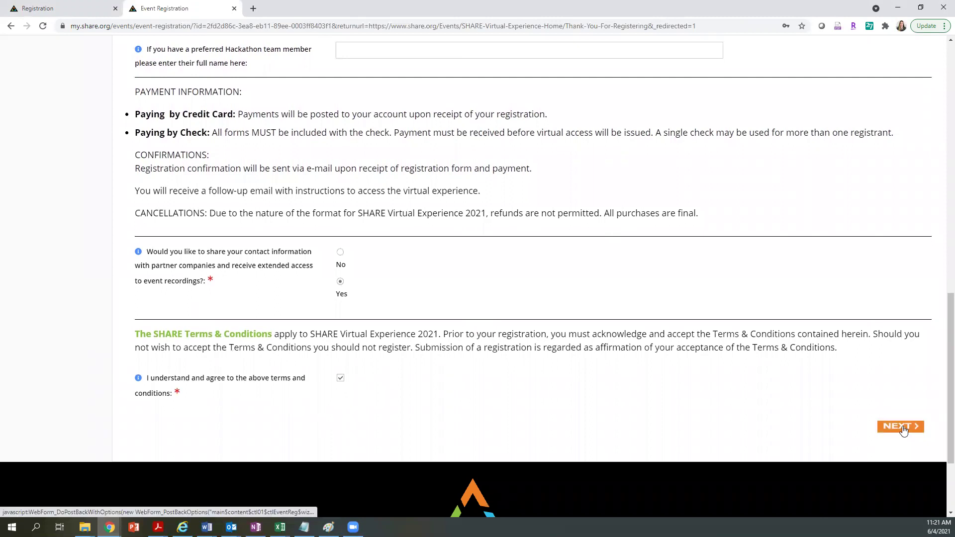
{"action": "left_click", "coordinate": [903, 427]}
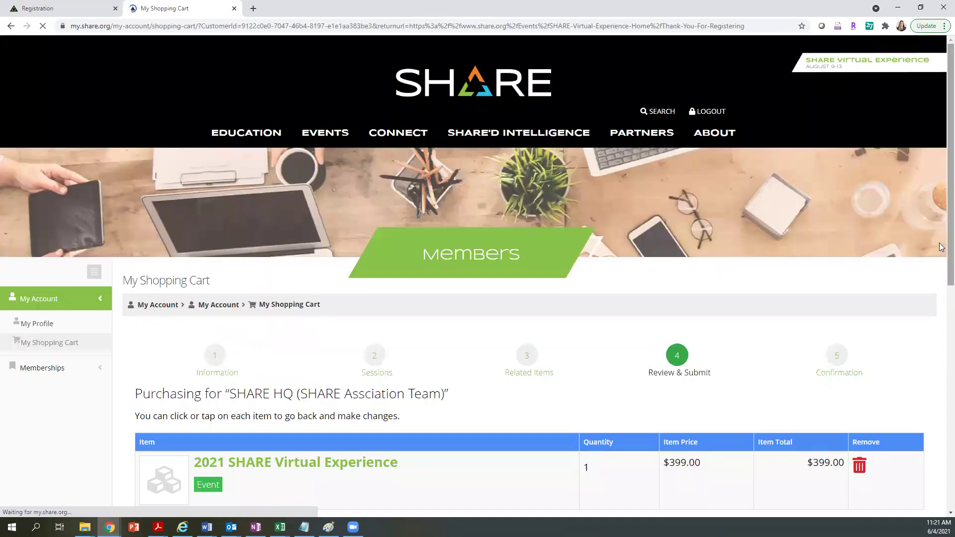
Check out the $399.00 2021 SHARE Virtual Experience cart.
{"action": "scroll", "coordinate": [942, 166], "scroll_direction": "down", "scroll_amount": 2}
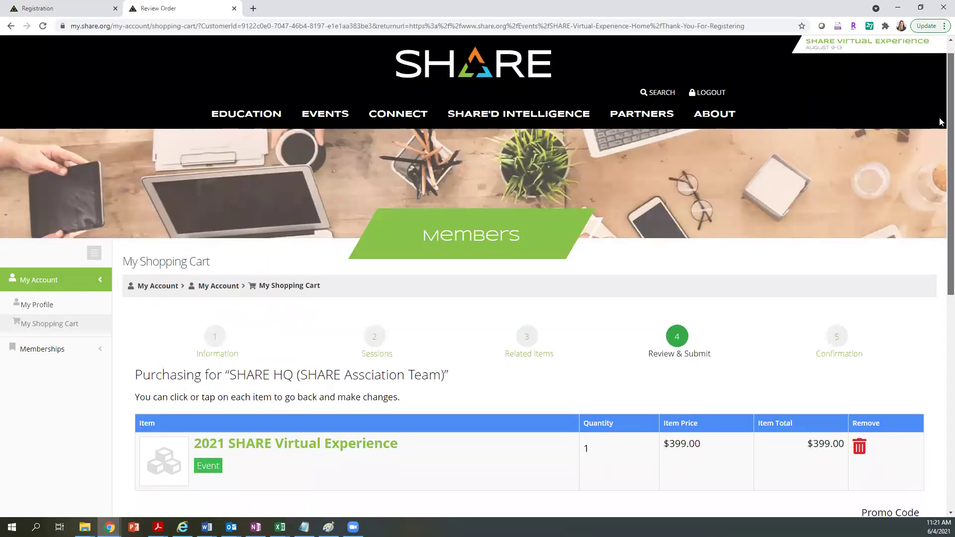
{"action": "scroll", "coordinate": [941, 167], "scroll_direction": "down", "scroll_amount": 2}
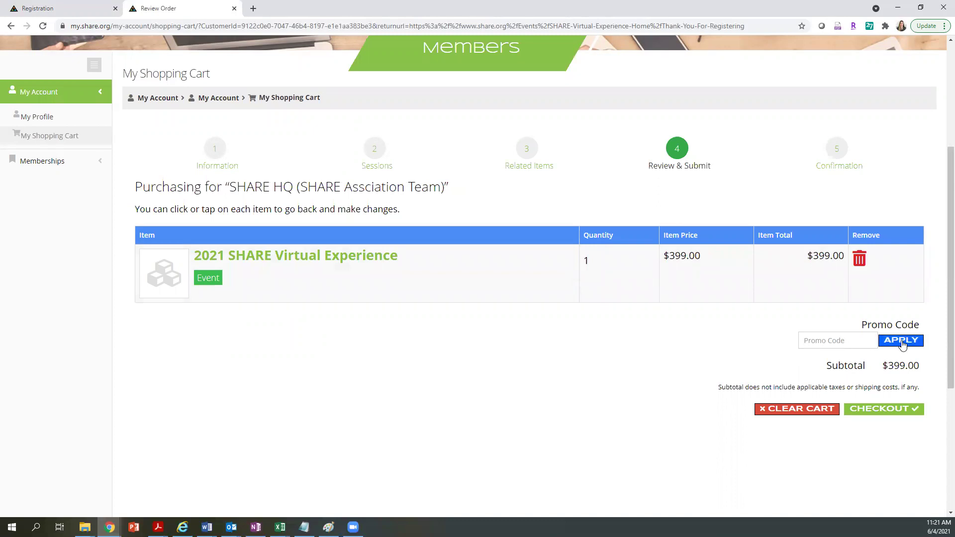
{"action": "left_click", "coordinate": [878, 410]}
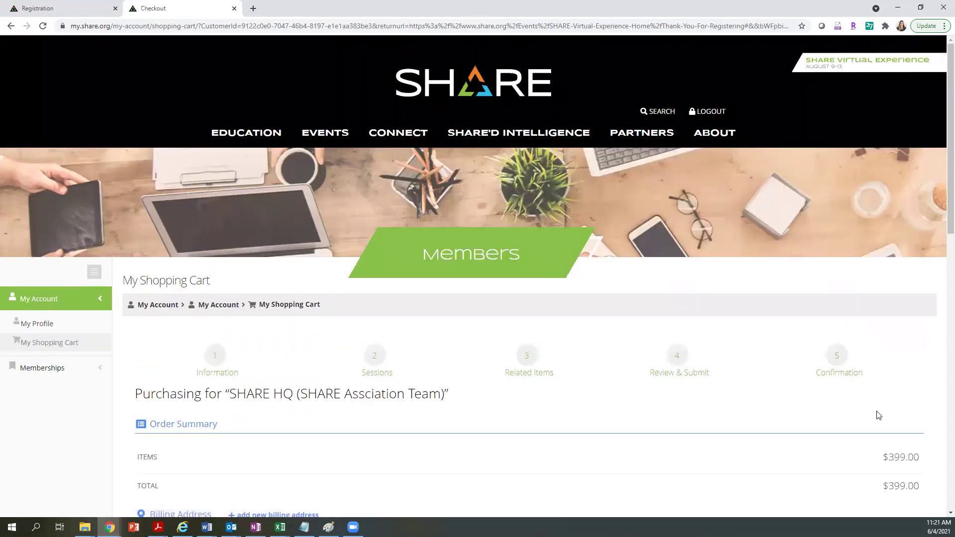
Select Bill Me under Payment Options and submit the order.
{"action": "scroll", "coordinate": [942, 182], "scroll_direction": "down", "scroll_amount": 5}
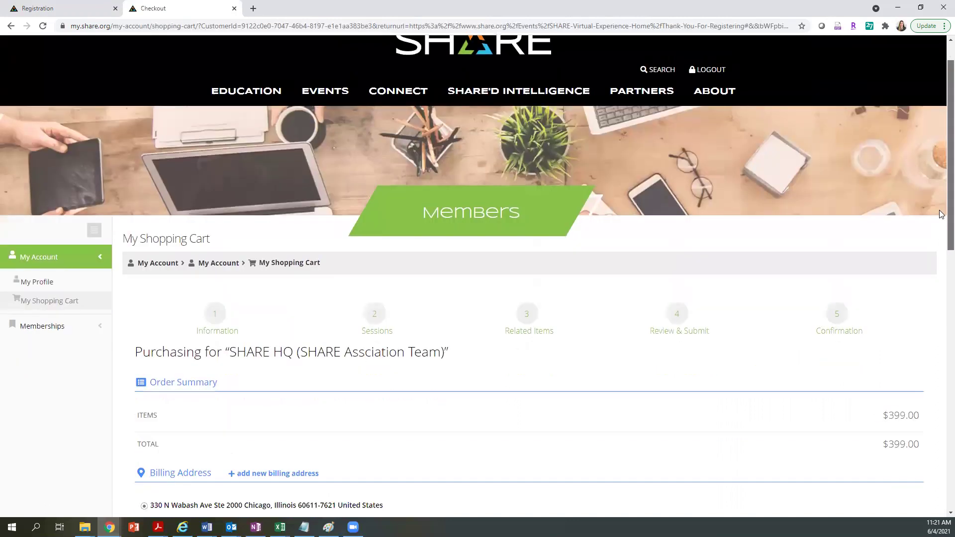
{"action": "scroll", "coordinate": [942, 287], "scroll_direction": "down", "scroll_amount": 1}
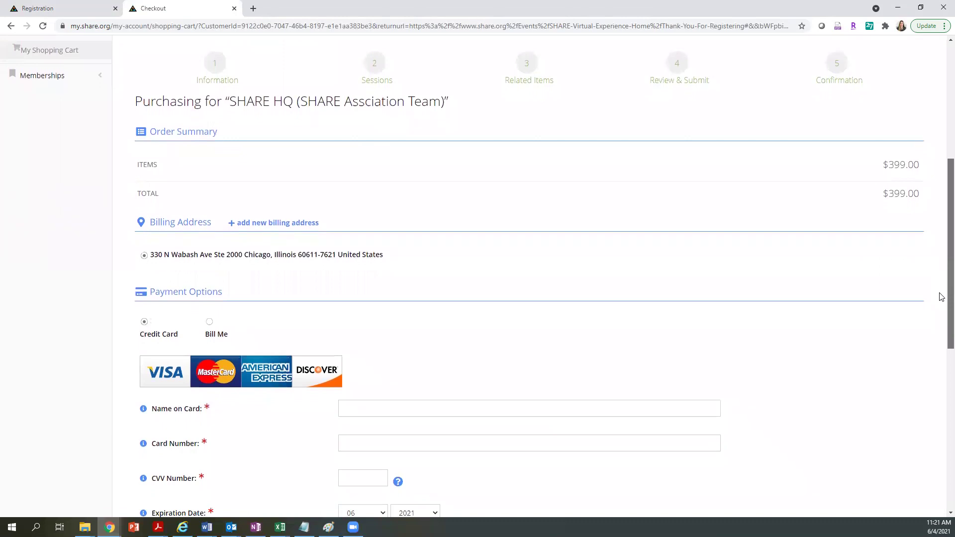
{"action": "scroll", "coordinate": [942, 297], "scroll_direction": "up", "scroll_amount": 1}
{"action": "scroll", "coordinate": [941, 294], "scroll_direction": "down", "scroll_amount": 1}
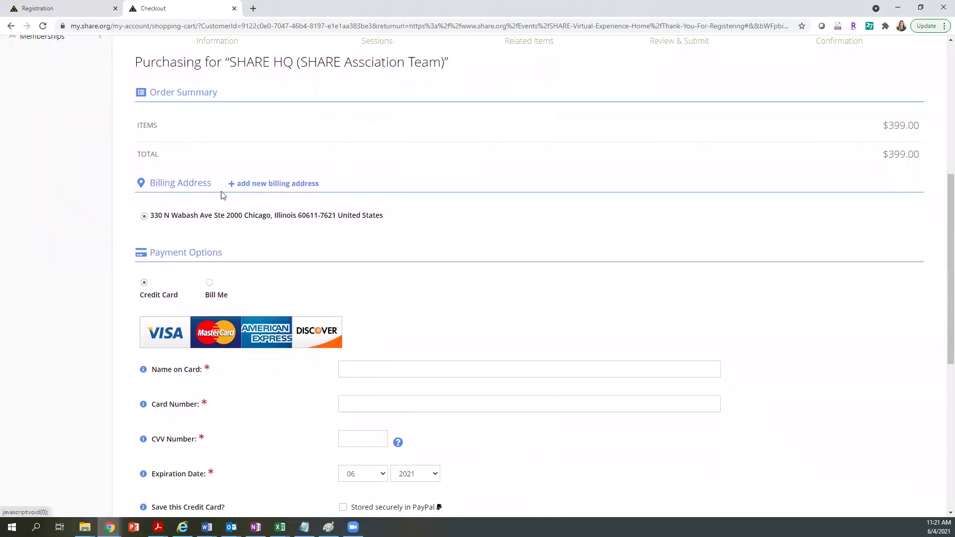
{"action": "scroll", "coordinate": [940, 199], "scroll_direction": "down", "scroll_amount": 2}
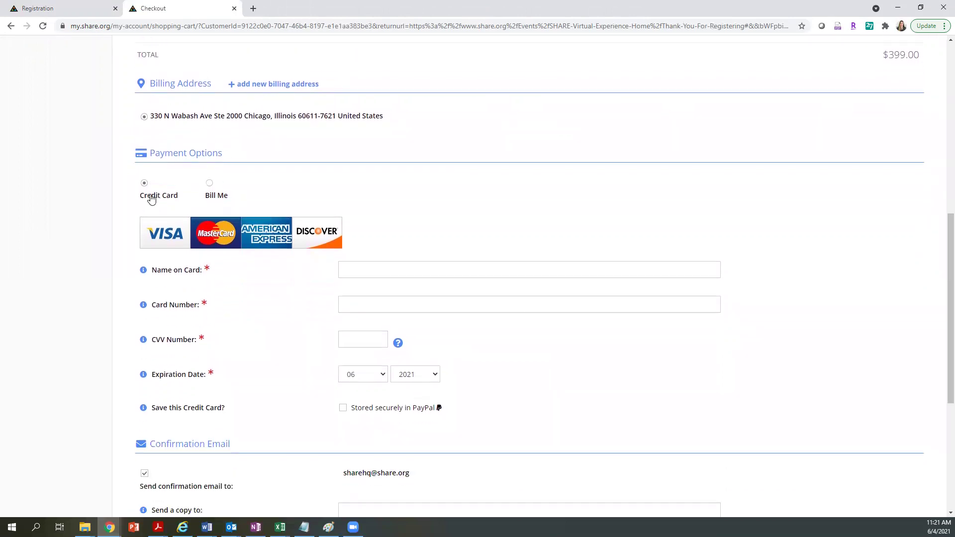
{"action": "left_click", "coordinate": [210, 184]}
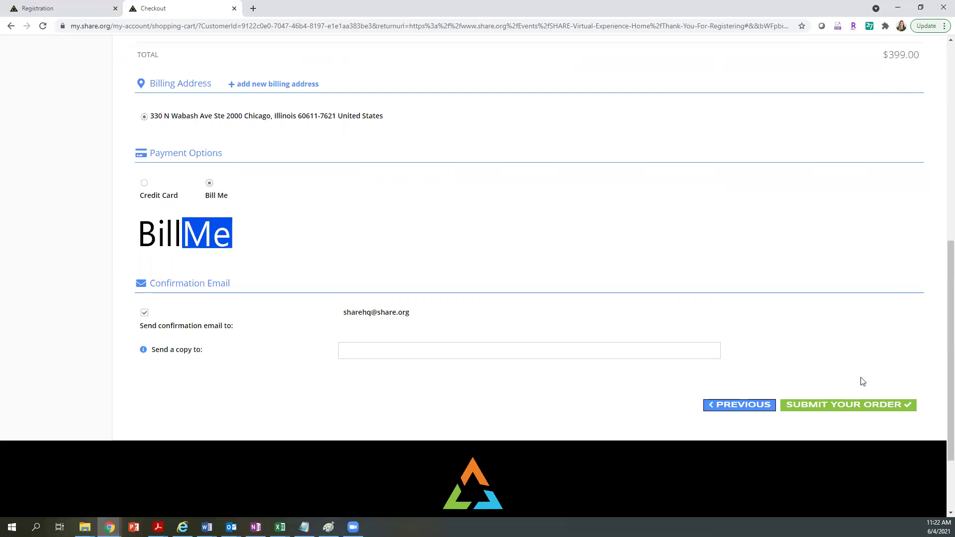
{"action": "left_click", "coordinate": [825, 411]}
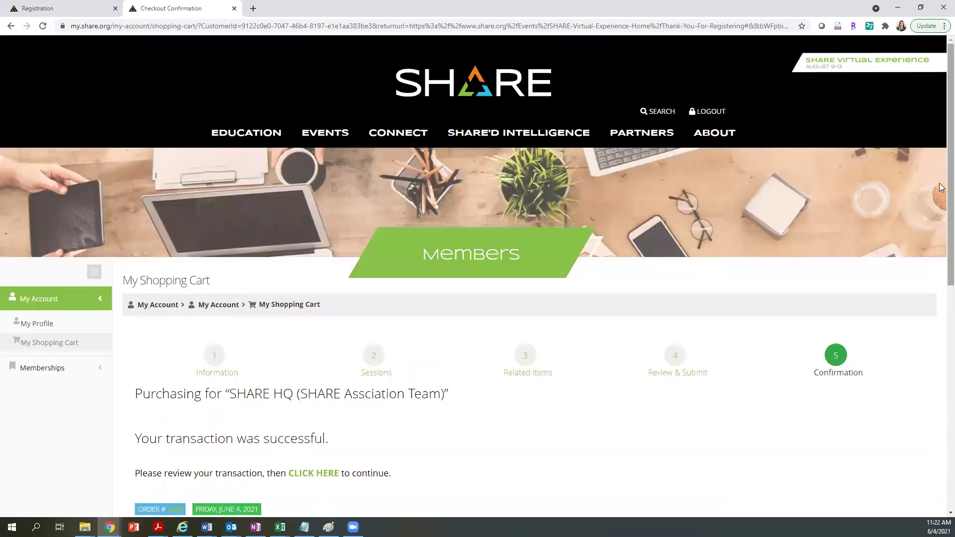
Scroll through the successful-transaction Confirmation page to review customer and billing details.
{"action": "scroll", "coordinate": [940, 204], "scroll_direction": "down", "scroll_amount": 4}
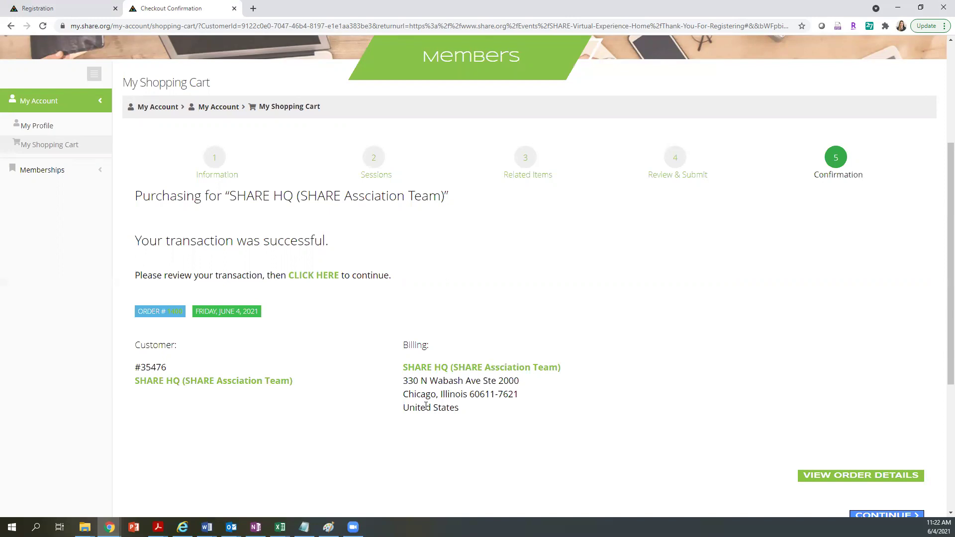
{"action": "scroll", "coordinate": [504, 396], "scroll_direction": "down", "scroll_amount": 1}
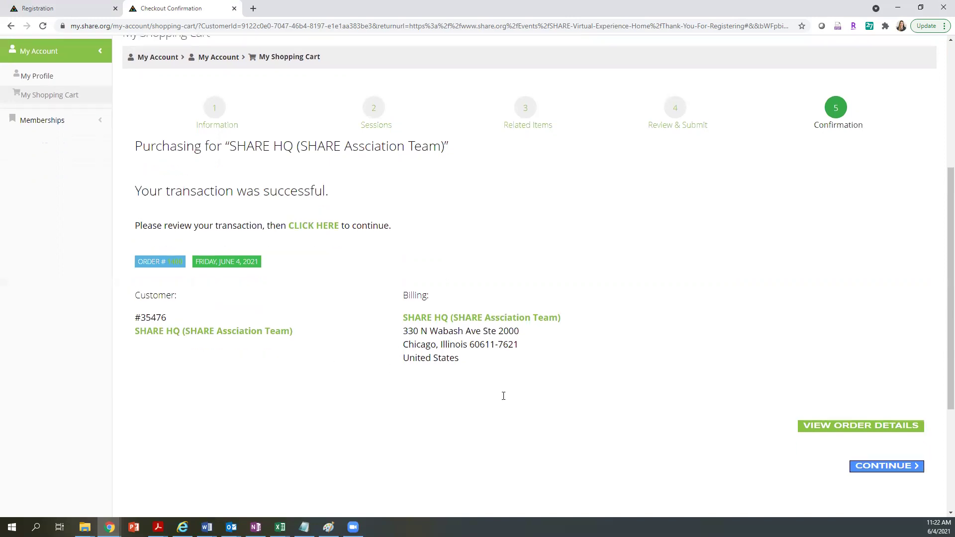